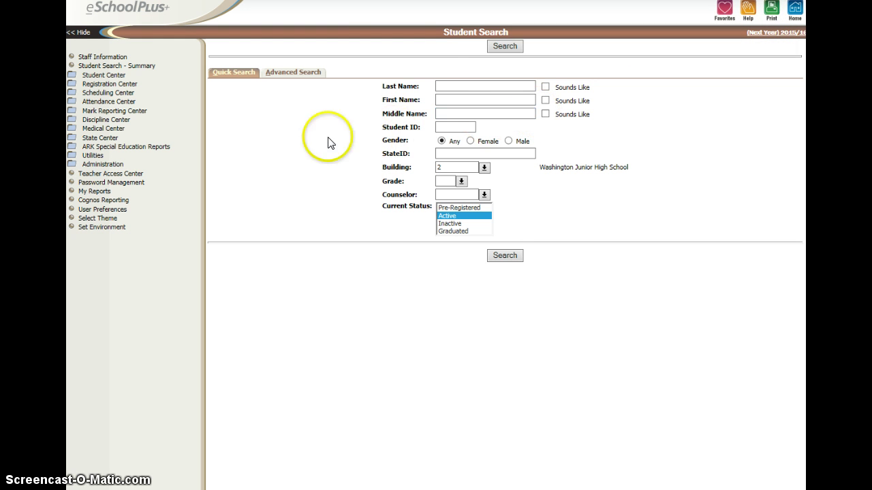
Search for the student by last name and open the matching student's record.
{"action": "left_click", "coordinate": [447, 88]}
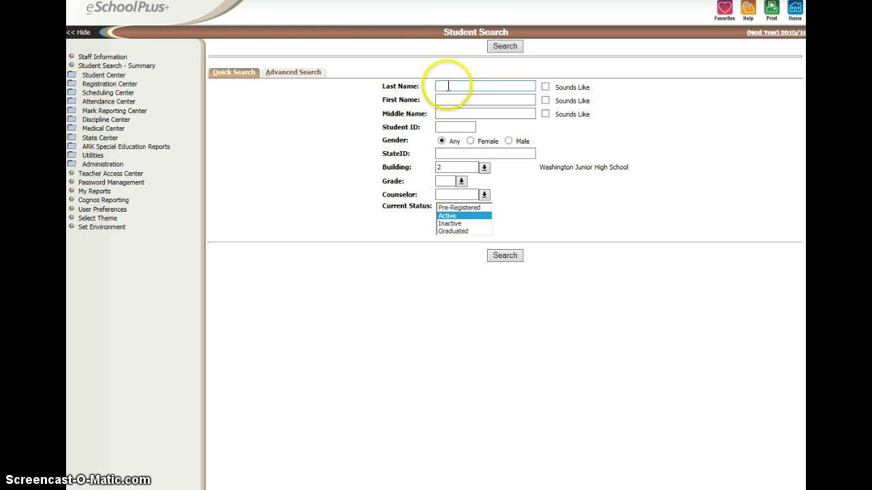
{"action": "left_click", "coordinate": [447, 89]}
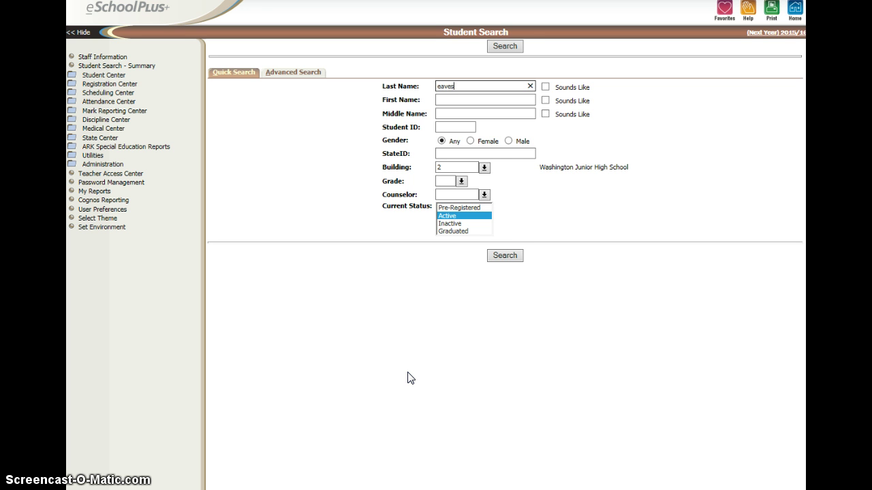
{"action": "left_click", "coordinate": [410, 378]}
{"action": "key", "text": "Return"}
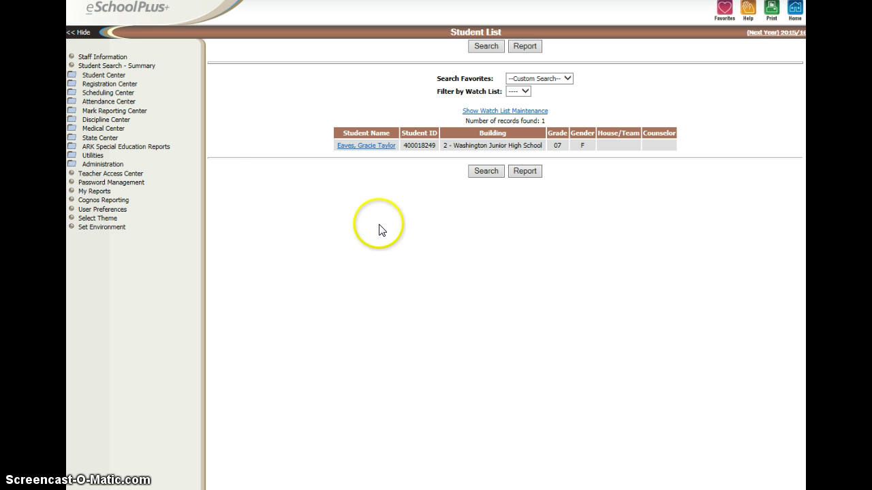
{"action": "left_click", "coordinate": [349, 146]}
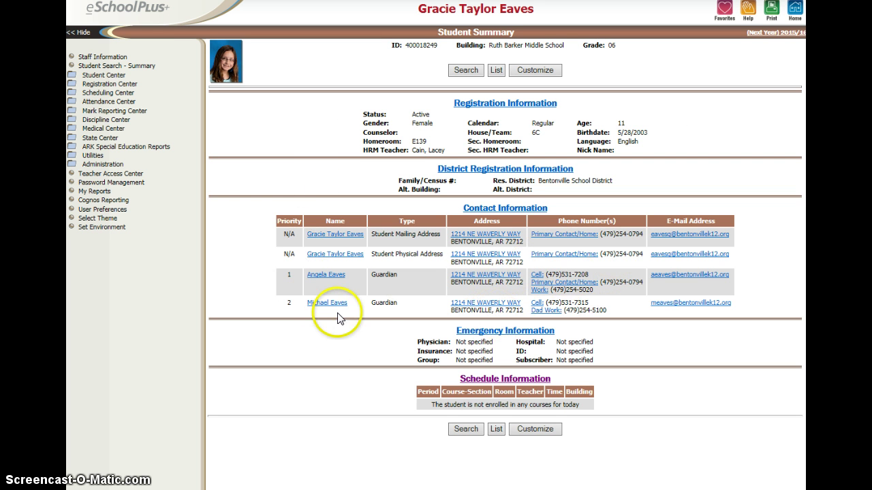
Open the student's Course Requests page from the Scheduling section of the Student Center.
{"action": "left_click", "coordinate": [111, 80]}
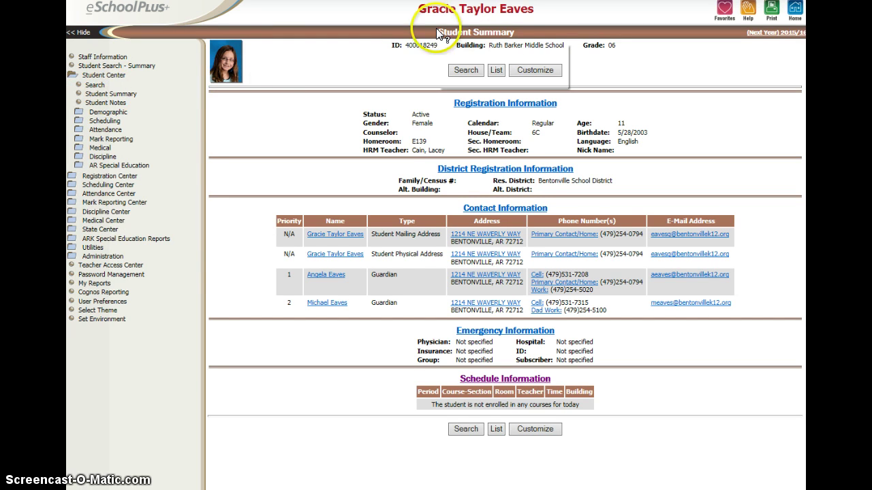
{"action": "mouse_move", "coordinate": [233, 63]}
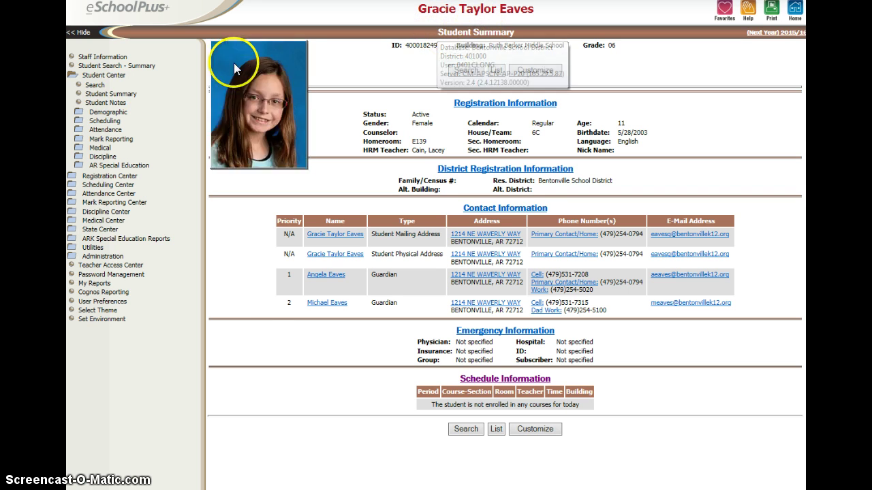
{"action": "left_click", "coordinate": [102, 122]}
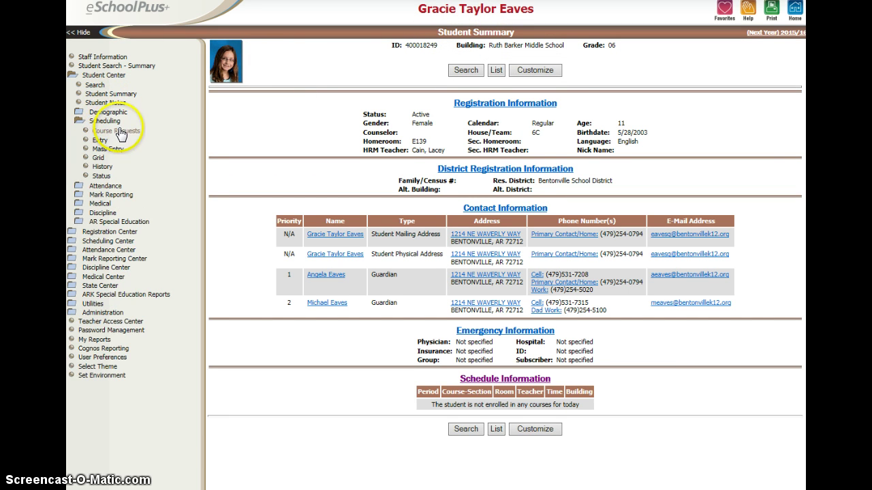
{"action": "left_click", "coordinate": [119, 131]}
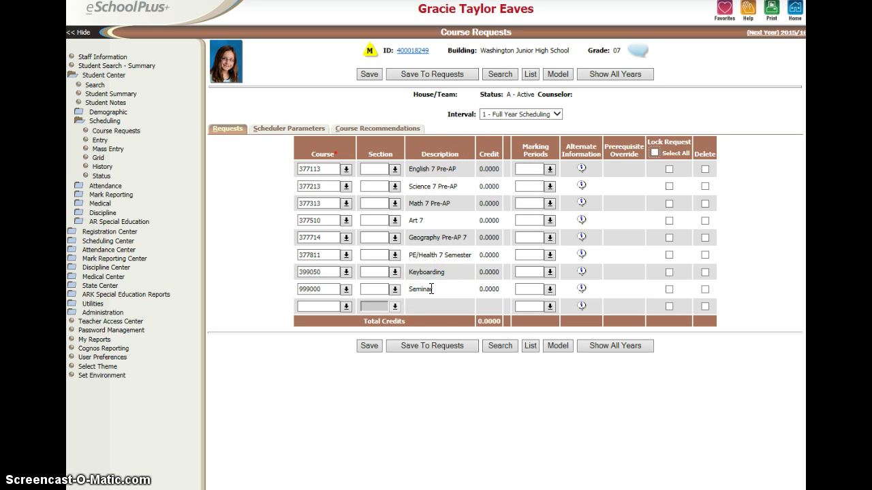
Switch to the course request form in Word and highlight the sentence about reviewing grades and test scores before final placement.
{"action": "left_click", "coordinate": [413, 429]}
{"action": "mouse_move", "coordinate": [407, 489]}
{"action": "left_click", "coordinate": [406, 436]}
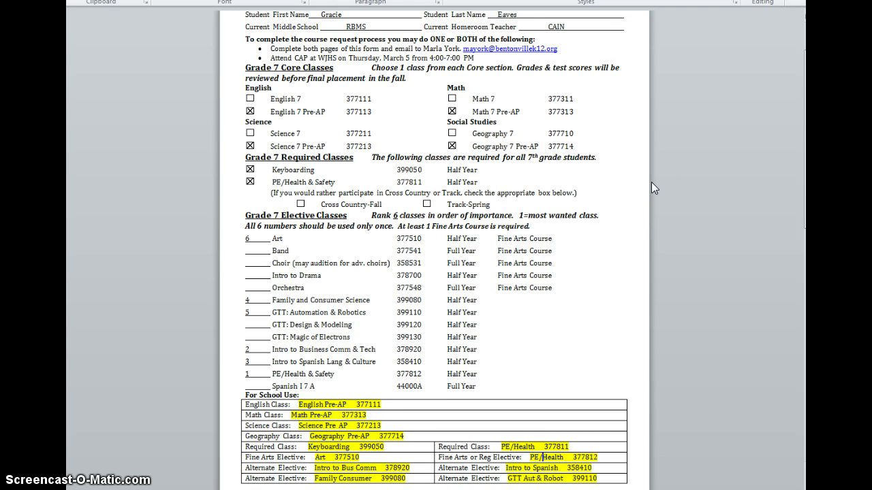
{"action": "left_click", "coordinate": [516, 68]}
{"action": "left_click", "coordinate": [519, 70], "text": "ctrl"}
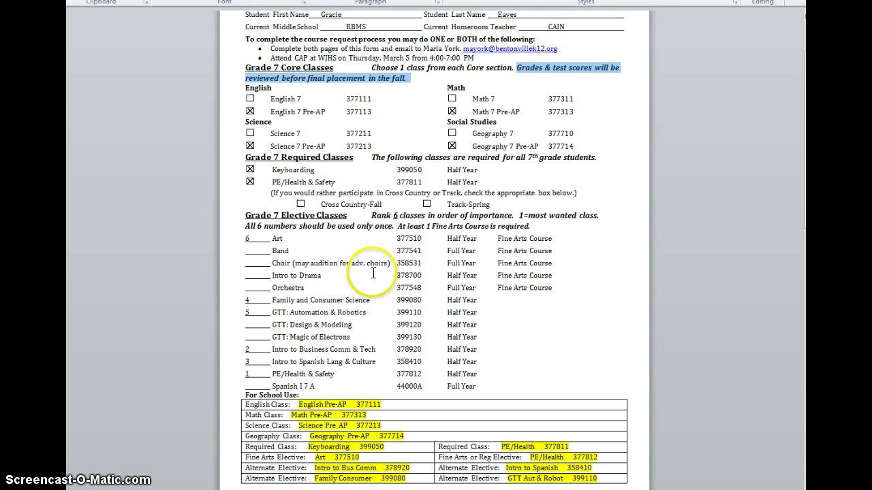
Correct the English Pre-AP course code in the For School Use table to 377113.
{"action": "left_click", "coordinate": [367, 407]}
{"action": "key", "text": "Delete"}
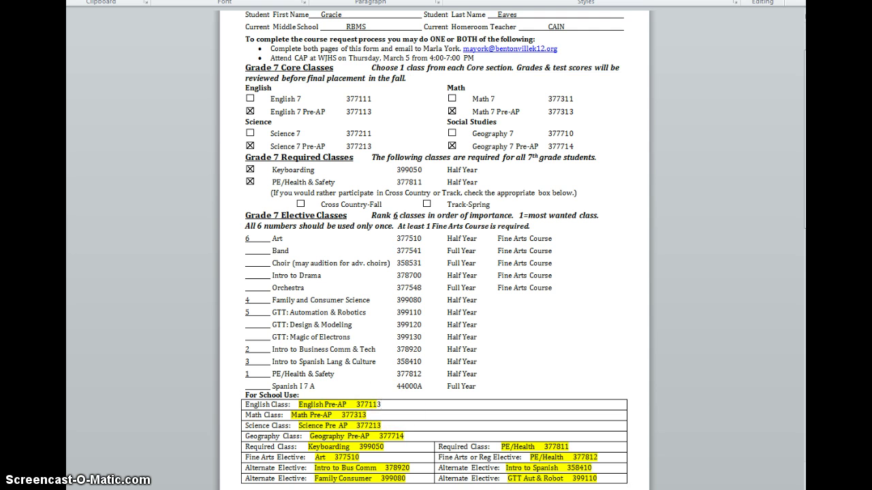
{"action": "left_click", "coordinate": [334, 404]}
{"action": "key", "text": "BackSpace"}
{"action": "type", "text": "-"}
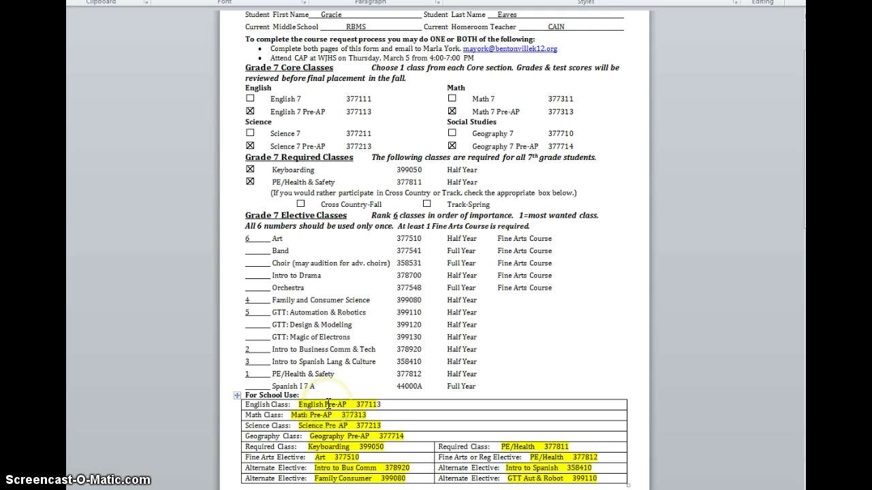
{"action": "key", "text": "End"}
{"action": "left_click", "coordinate": [368, 415]}
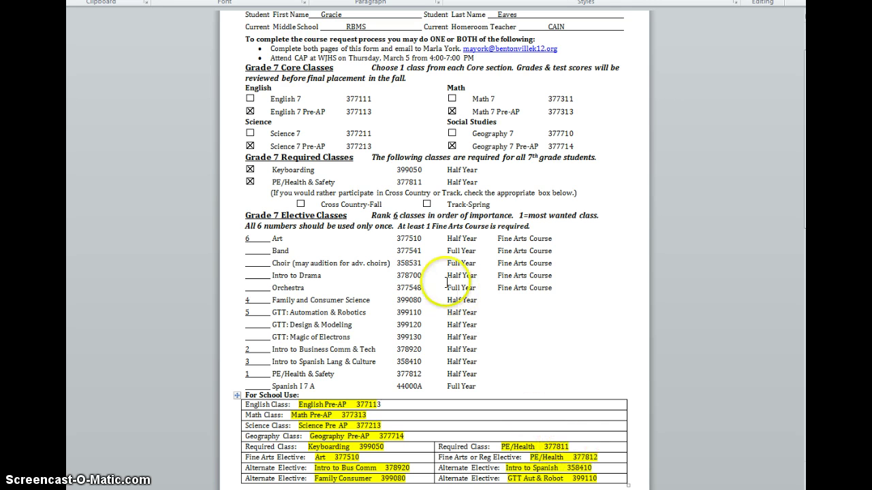
Try out the Cross Country-Fall checkbox under the required classes and clear it again.
{"action": "left_click", "coordinate": [300, 204]}
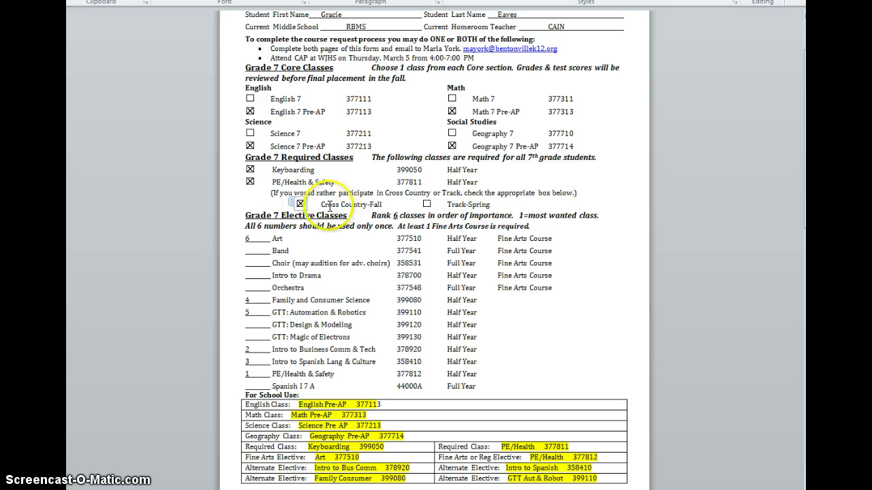
{"action": "left_click", "coordinate": [299, 203]}
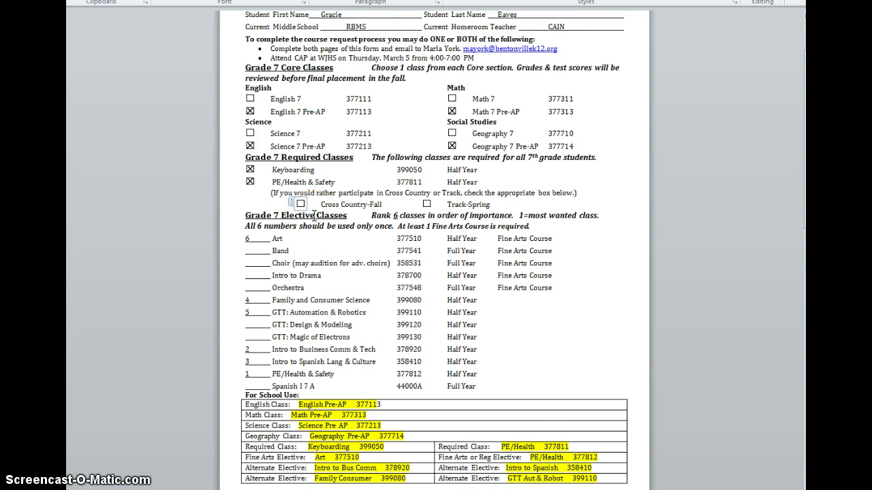
Review the Fine Arts courses among the electives and compare the ranked Art choice with the Fine Arts Elective entry.
{"action": "left_click", "coordinate": [551, 288]}
{"action": "left_click_drag", "start_coordinate": [551, 289], "coordinate": [232, 245]}
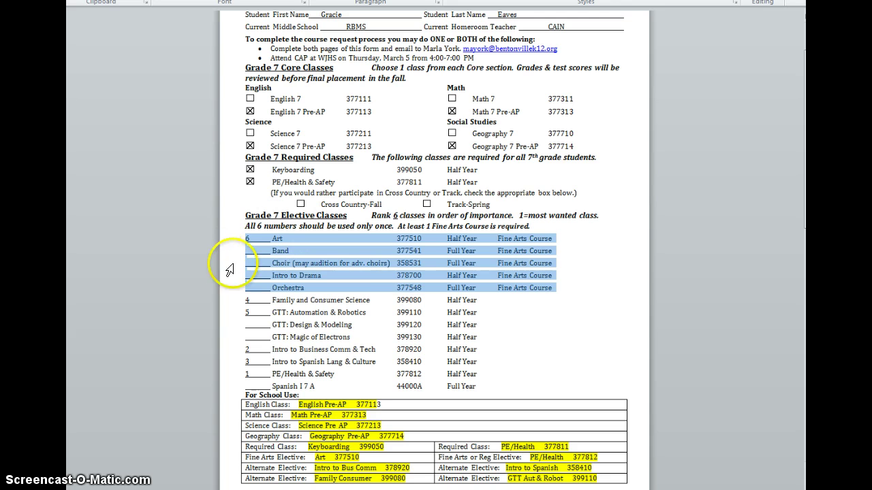
{"action": "left_click", "coordinate": [578, 292]}
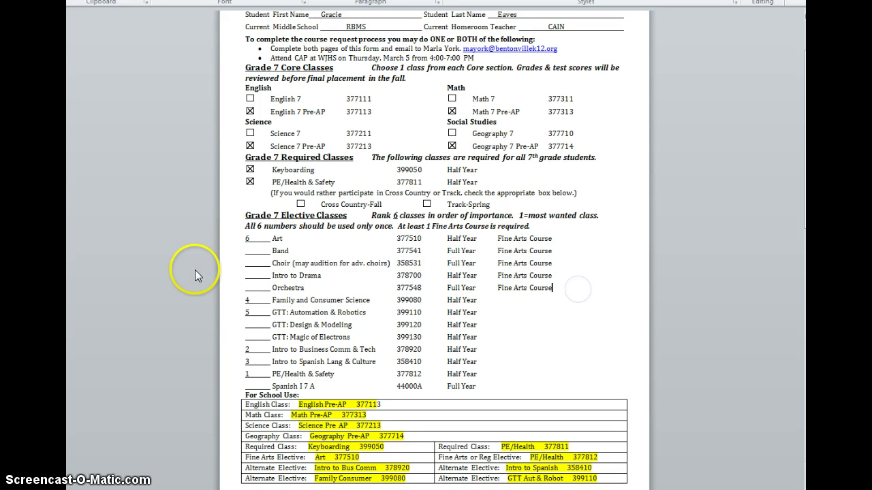
{"action": "left_click", "coordinate": [260, 237]}
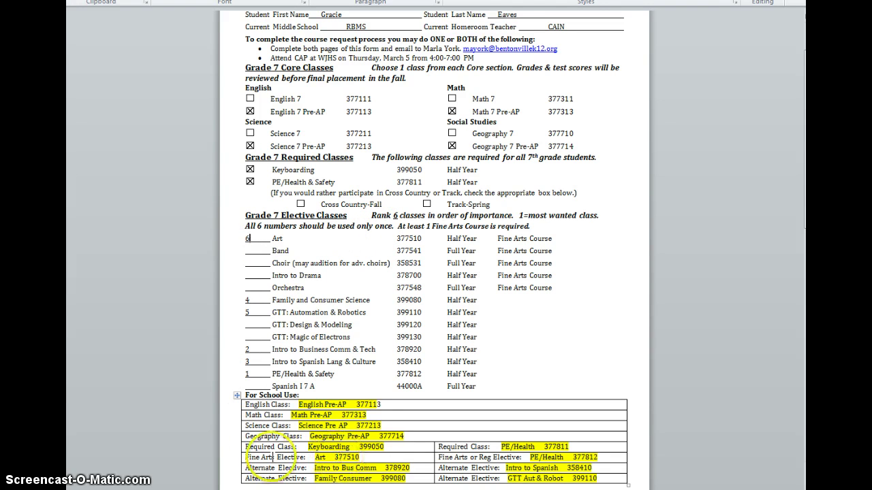
{"action": "left_click_drag", "start_coordinate": [246, 457], "coordinate": [303, 459]}
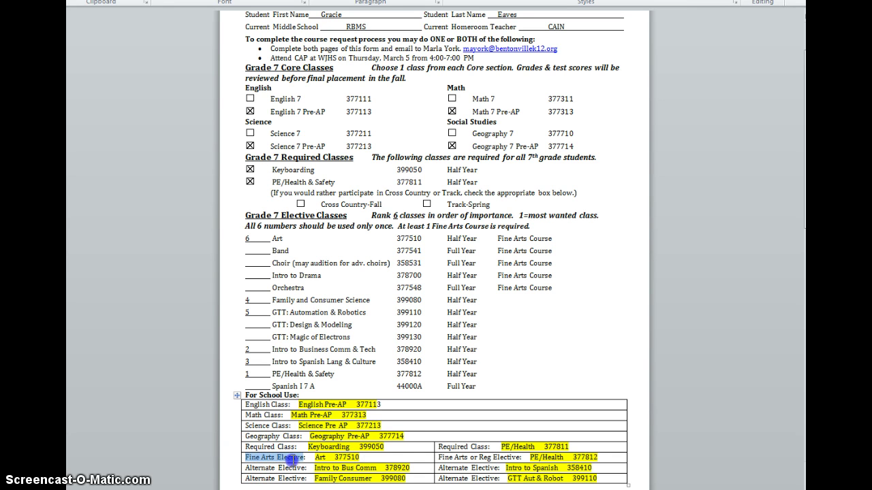
{"action": "left_click", "coordinate": [344, 460]}
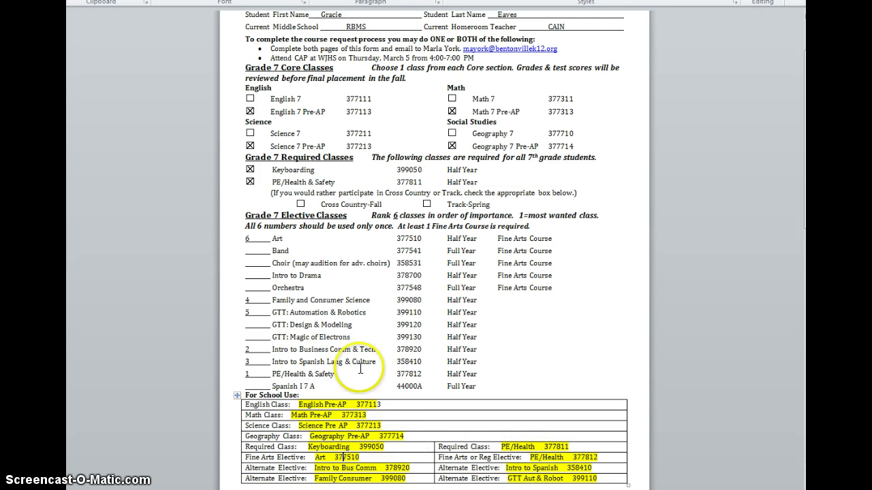
Compare the ranked elective choices with the regular and alternate elective entries, and review the core and required class entries.
{"action": "left_click", "coordinate": [252, 372]}
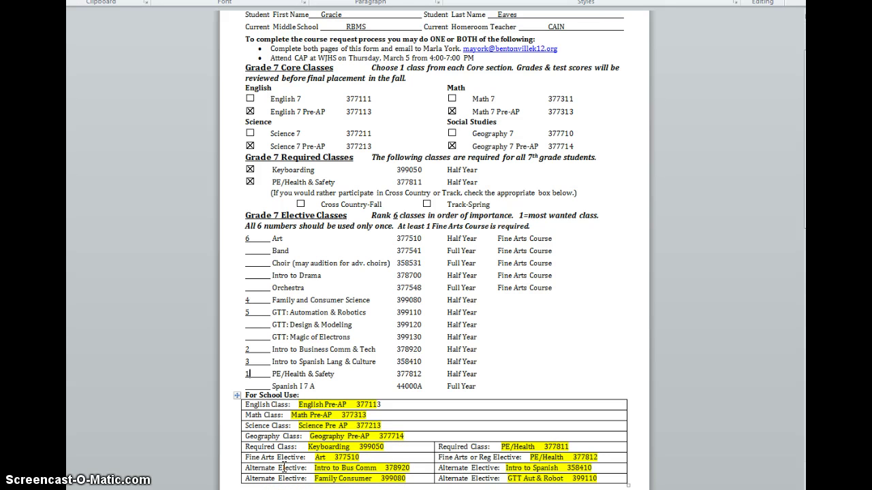
{"action": "left_click", "coordinate": [310, 352]}
{"action": "left_click", "coordinate": [439, 468]}
{"action": "left_click_drag", "start_coordinate": [440, 468], "coordinate": [497, 468]}
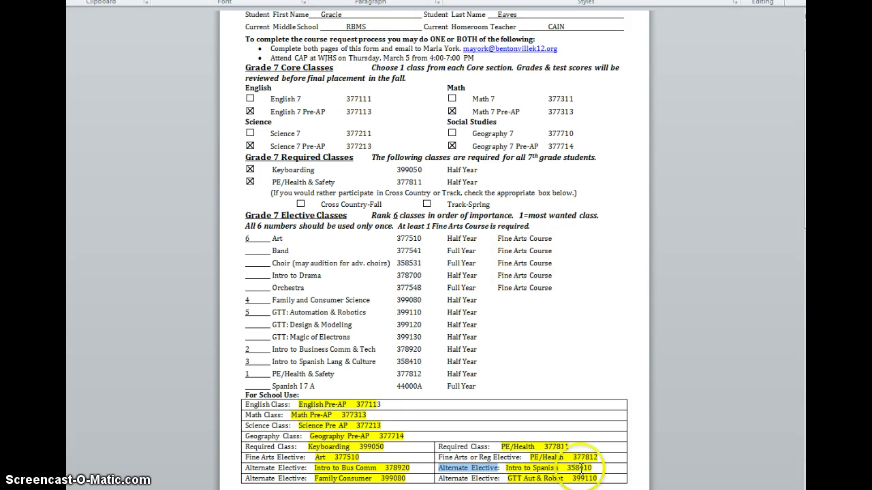
{"action": "left_click", "coordinate": [550, 458]}
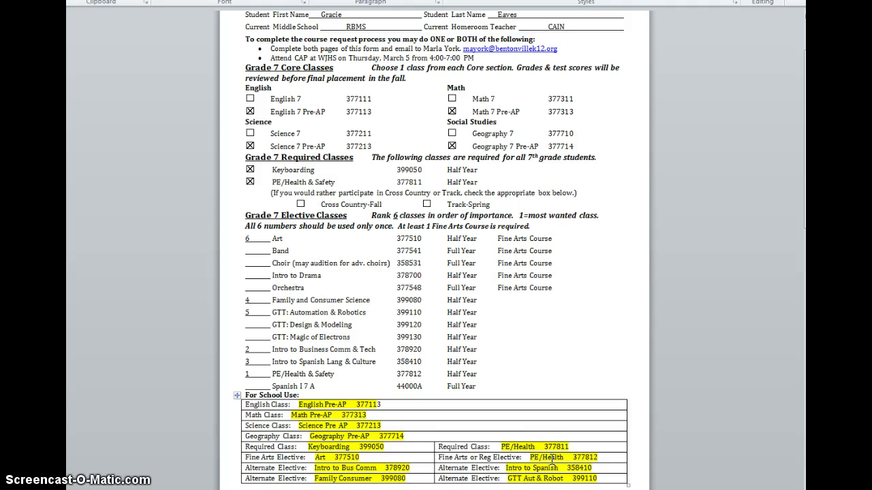
{"action": "left_click", "coordinate": [411, 300]}
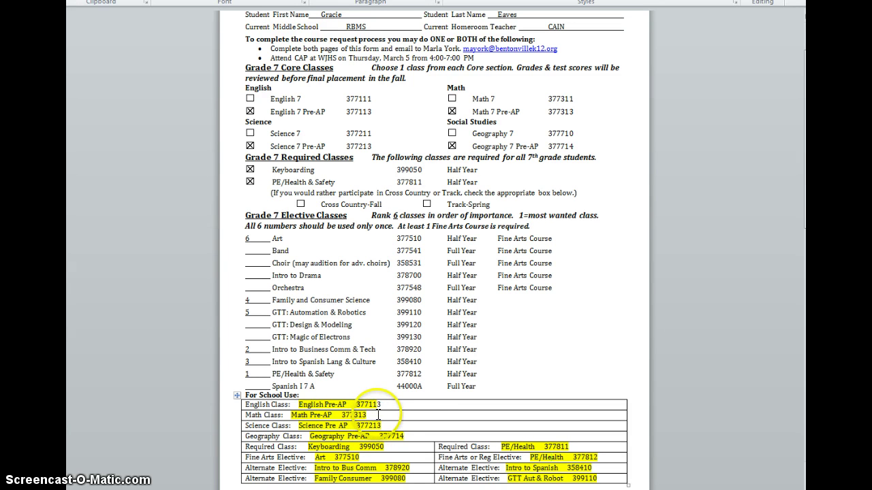
{"action": "left_click_drag", "start_coordinate": [319, 416], "coordinate": [291, 406]}
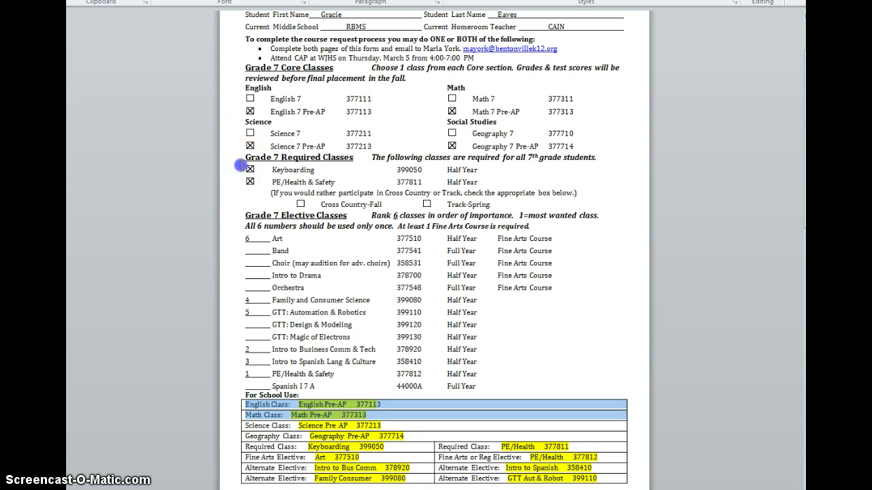
{"action": "left_click", "coordinate": [245, 169]}
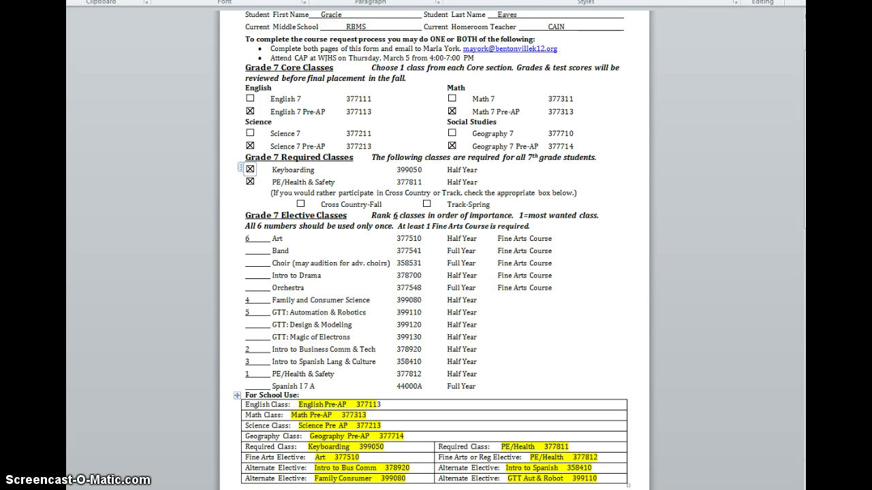
Switch back to eSchoolPlus and try to add course 377811 in the blank request row.
{"action": "key", "text": "alt+Tab"}
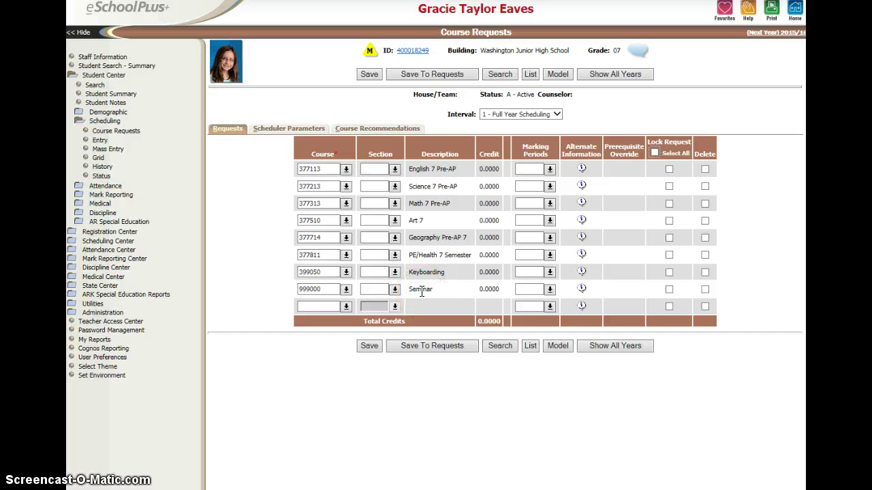
{"action": "left_click", "coordinate": [323, 305]}
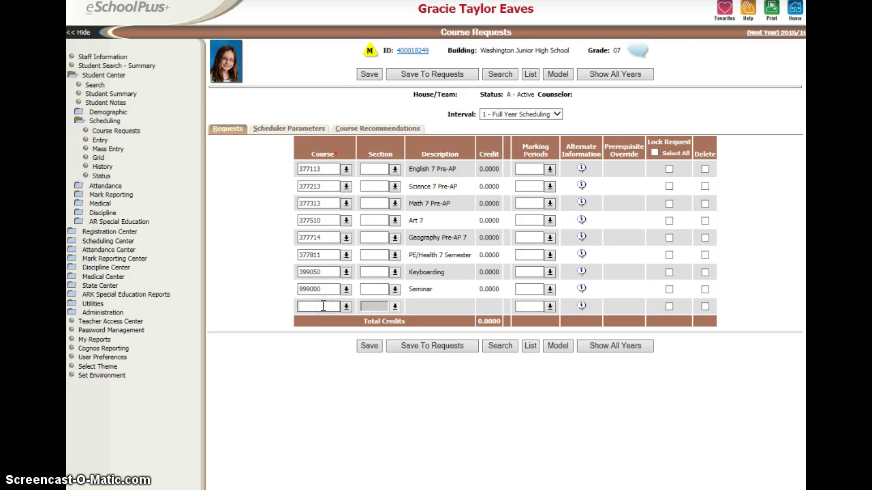
{"action": "type", "text": "3778"}
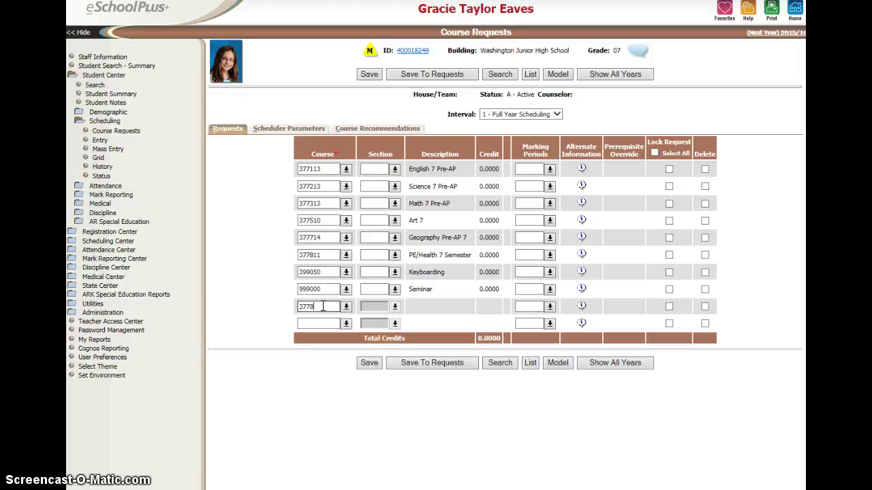
{"action": "type", "text": "11"}
{"action": "key", "text": "Tab"}
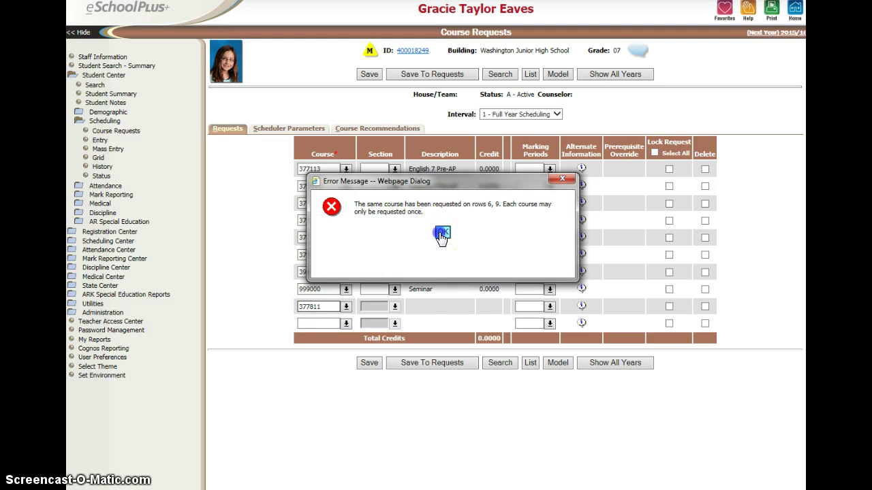
{"action": "left_click", "coordinate": [388, 236]}
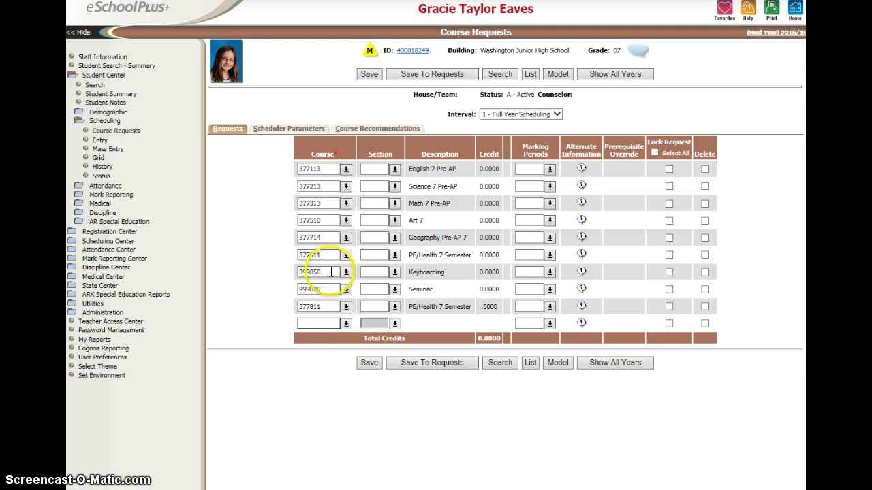
Change the course code in the newly added request row to 377812.
{"action": "left_click", "coordinate": [328, 308]}
{"action": "type", "text": "2"}
{"action": "key", "text": "Return"}
After checking the Word form, delete the PE/Health 7 Semester request (377811) and save the course requests.
{"action": "key", "text": "alt+Tab"}
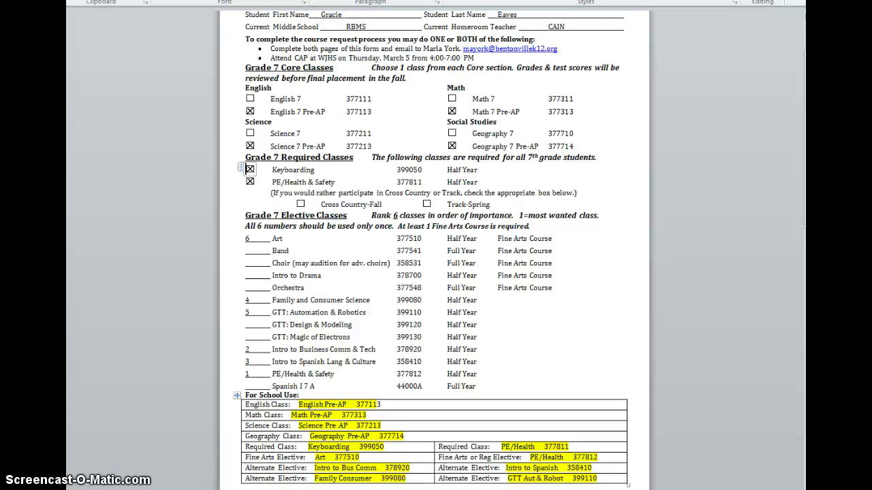
{"action": "key", "text": "alt+Tab"}
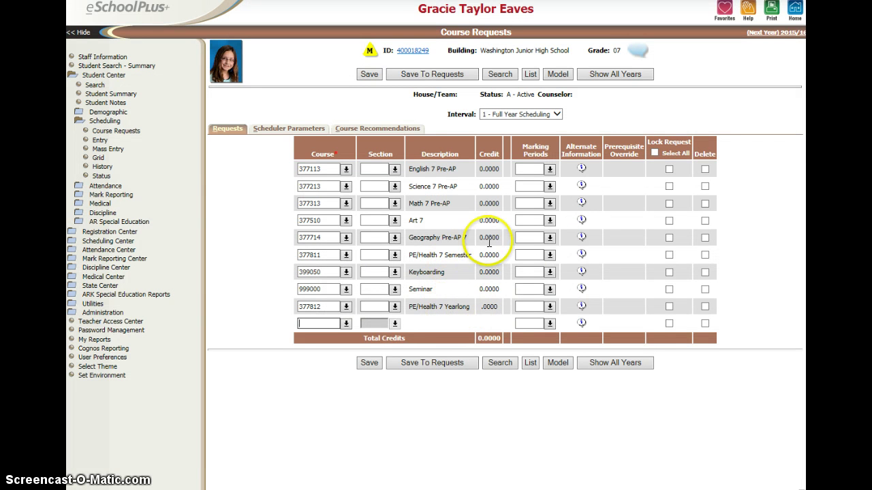
{"action": "left_click", "coordinate": [705, 255]}
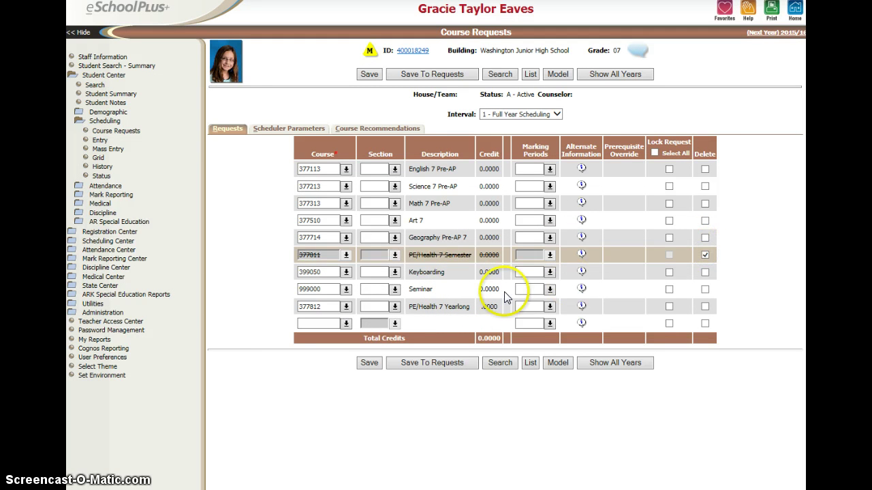
{"action": "left_click", "coordinate": [369, 364]}
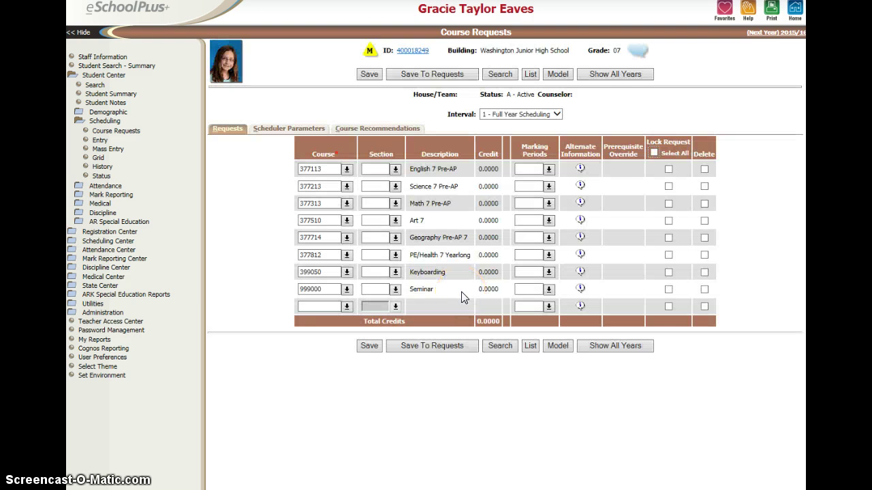
Review the saved core and elective course requests from Math 7 Pre-AP through Keyboarding.
{"action": "left_click", "coordinate": [438, 203]}
{"action": "left_click", "coordinate": [421, 220]}
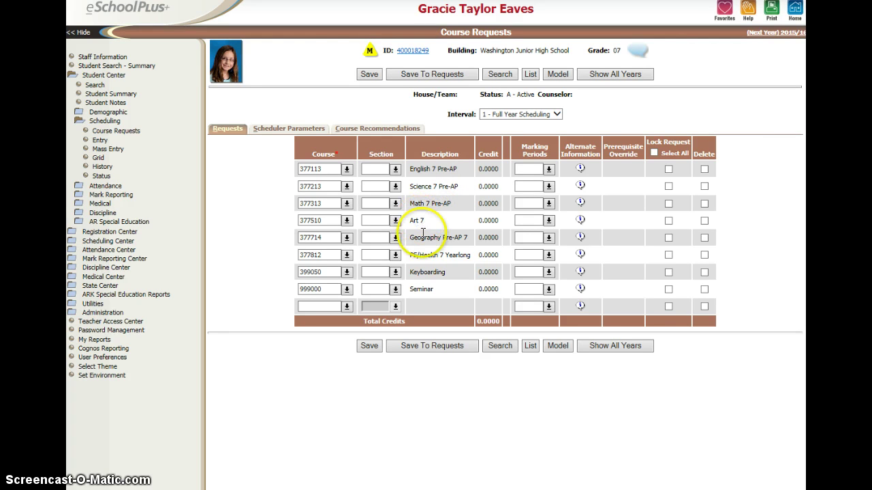
{"action": "left_click", "coordinate": [425, 254]}
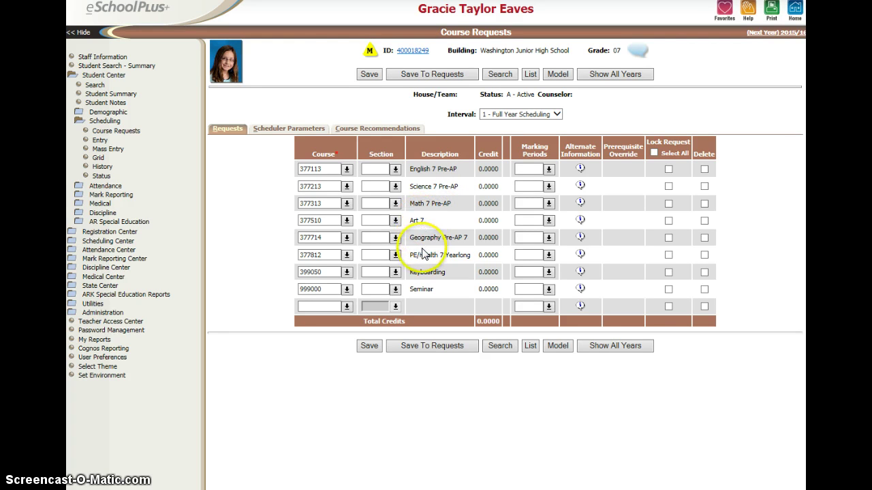
{"action": "left_click", "coordinate": [425, 254]}
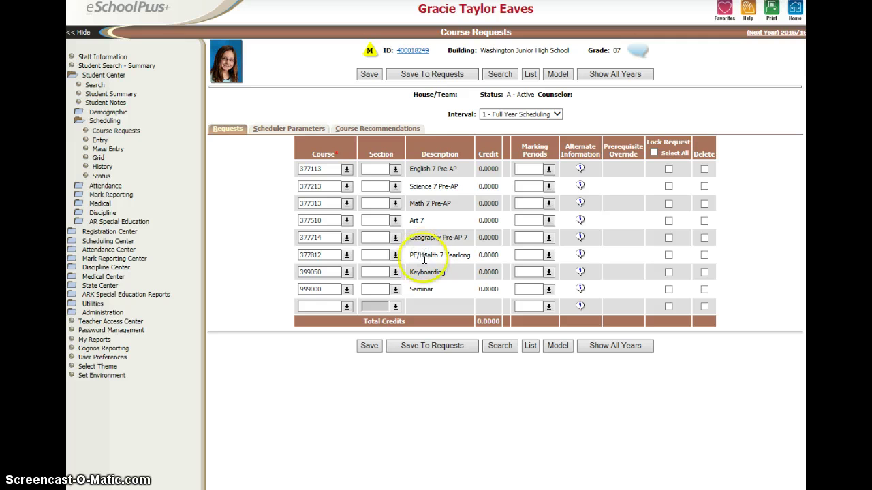
{"action": "left_click", "coordinate": [427, 271]}
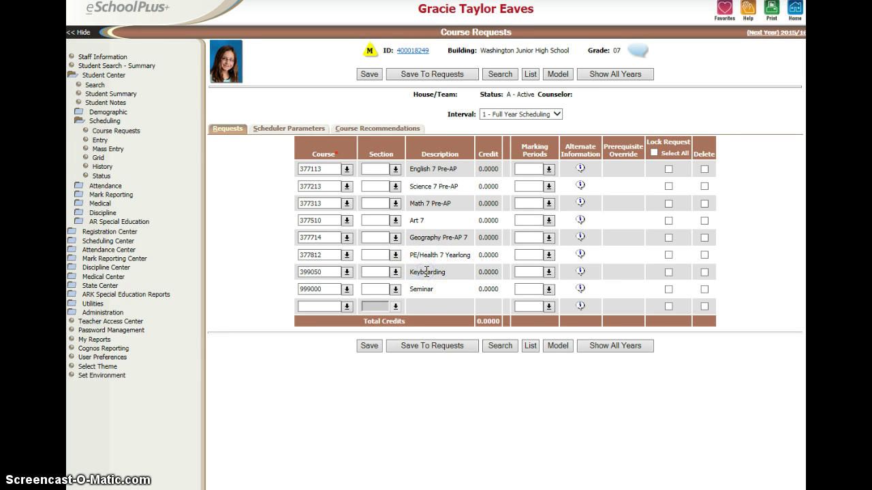
Add courses 378920 (Intro Business Comm and Tech) and 358410 (Intro Spanish Lang and Culture) in blank request rows.
{"action": "left_click", "coordinate": [316, 305]}
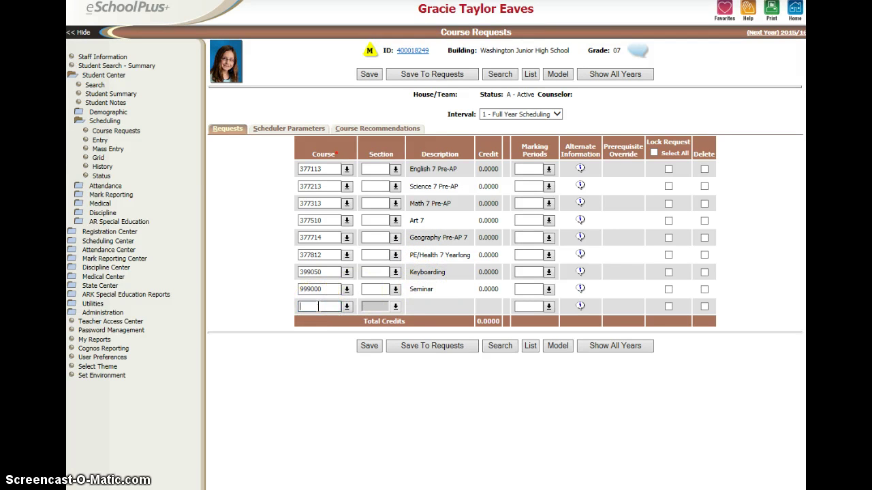
{"action": "type", "text": "3"}
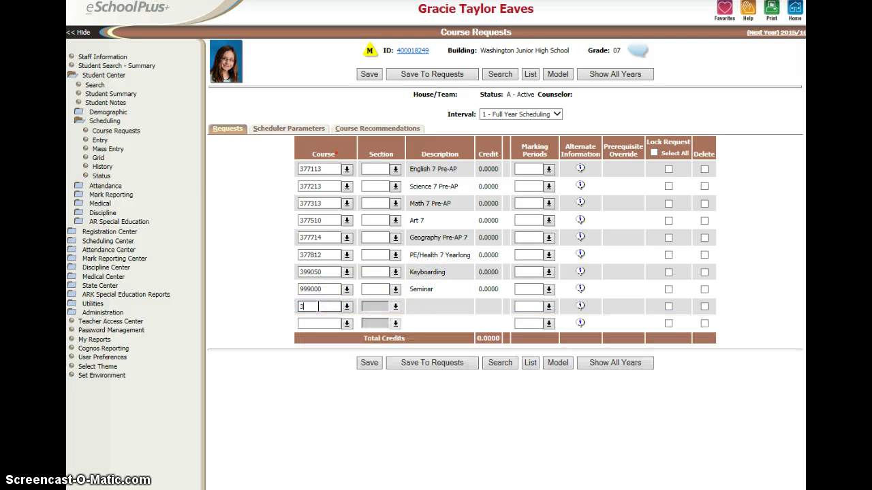
{"action": "type", "text": "78920"}
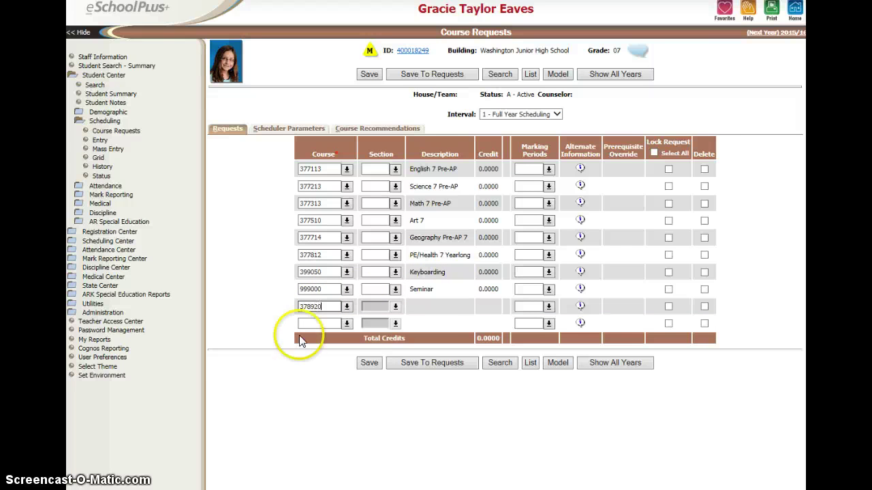
{"action": "left_click", "coordinate": [302, 323]}
{"action": "type", "text": "3"}
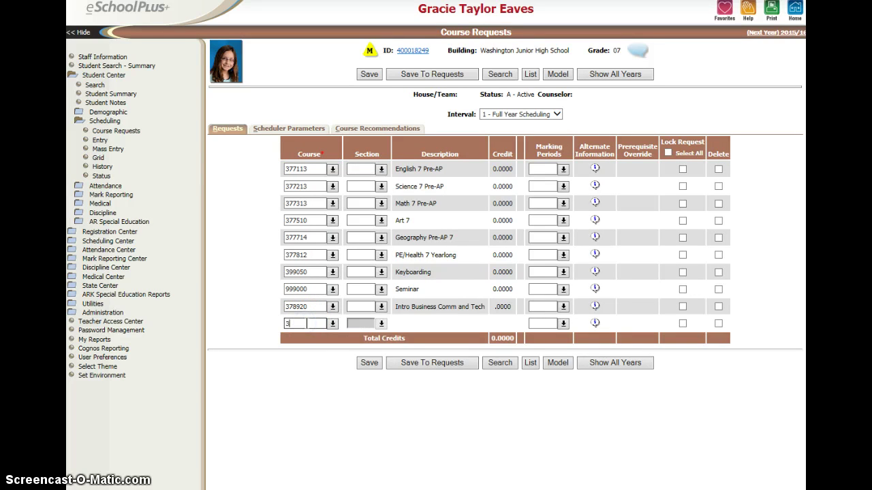
{"action": "type", "text": "58410"}
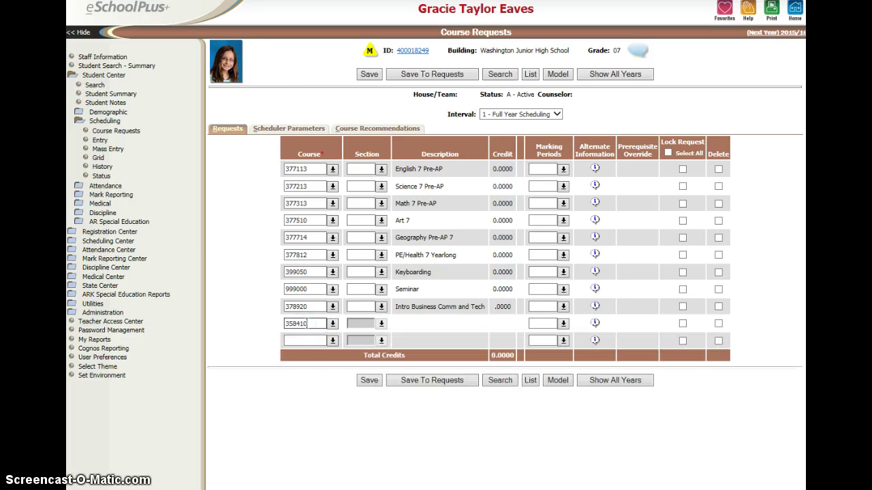
Add courses 399080 (Family Consumer Science) and 399110 (GTT: Automotion & Robotics) in the next blank request rows.
{"action": "left_click", "coordinate": [300, 341]}
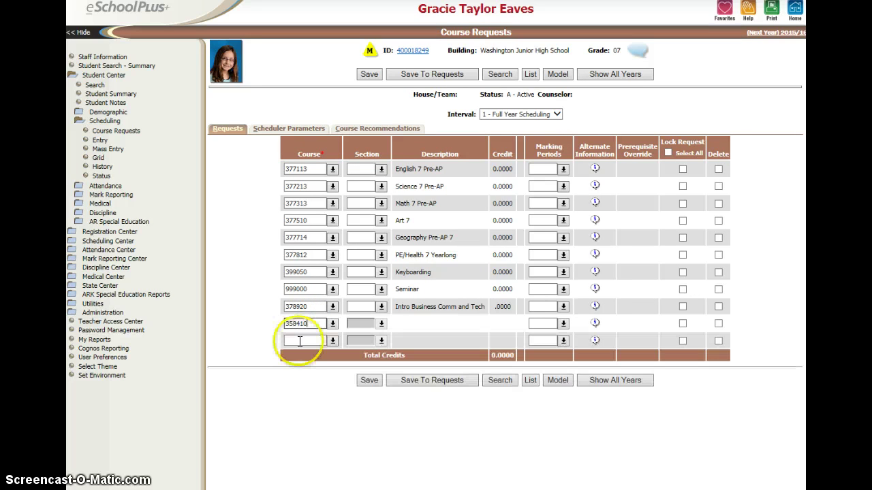
{"action": "type", "text": "399"}
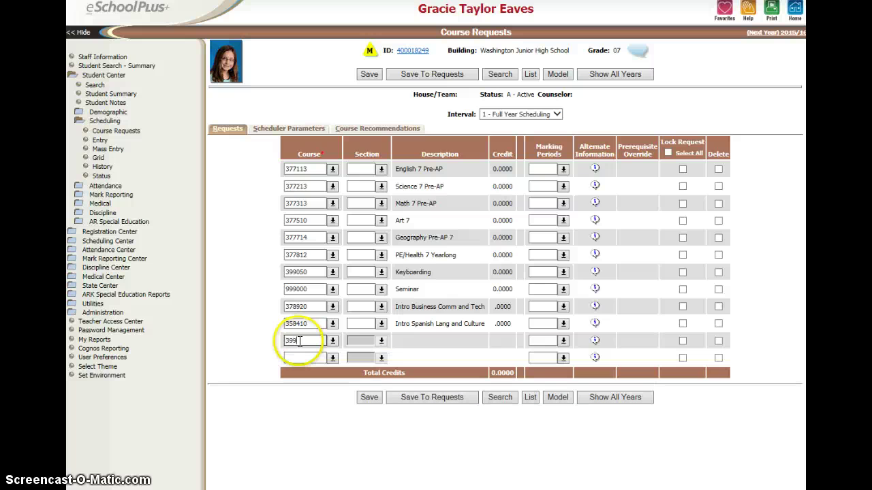
{"action": "type", "text": "080"}
{"action": "left_click", "coordinate": [295, 359]}
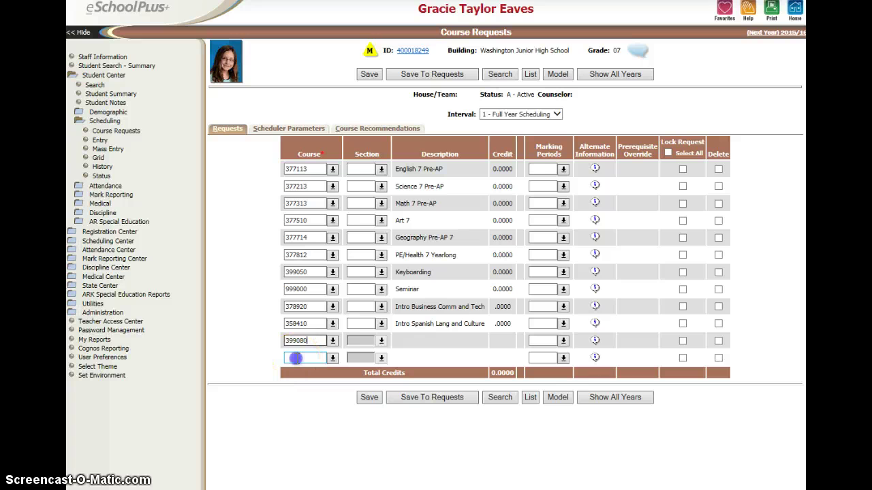
{"action": "type", "text": "3"}
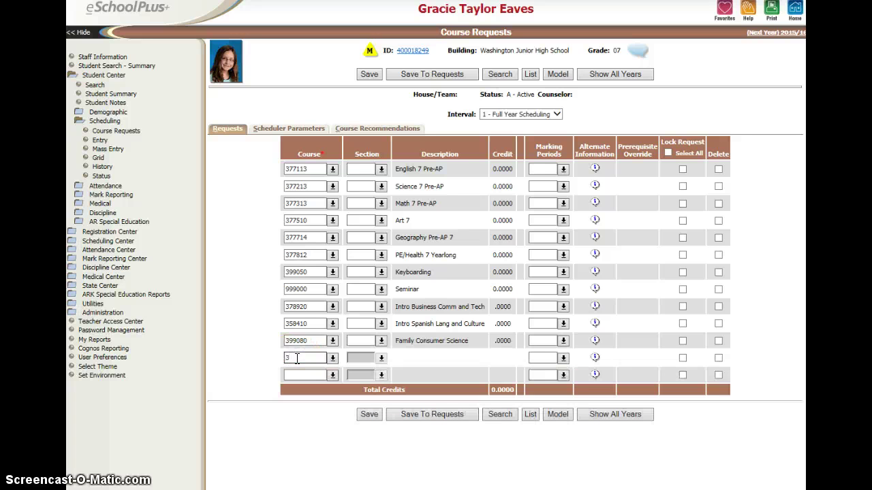
{"action": "type", "text": "99110"}
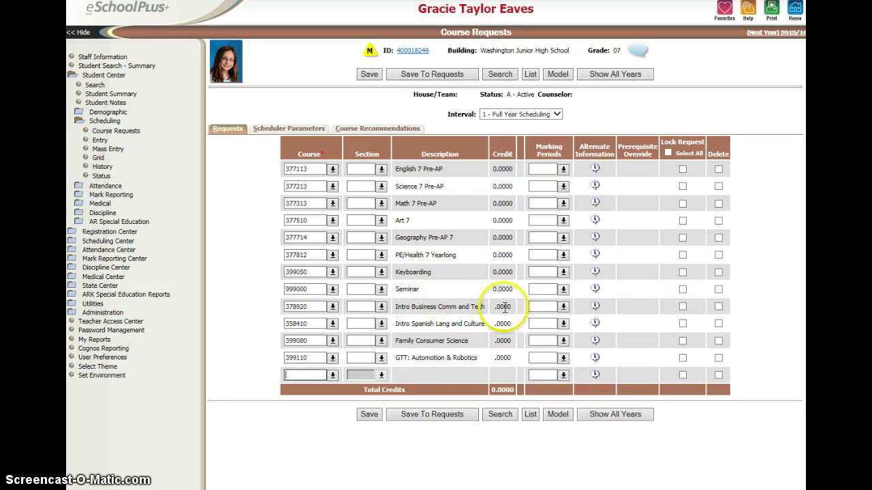
Set the request type of Intro Business Comm and Tech (378920) to S - Student Alternate.
{"action": "mouse_move", "coordinate": [594, 309]}
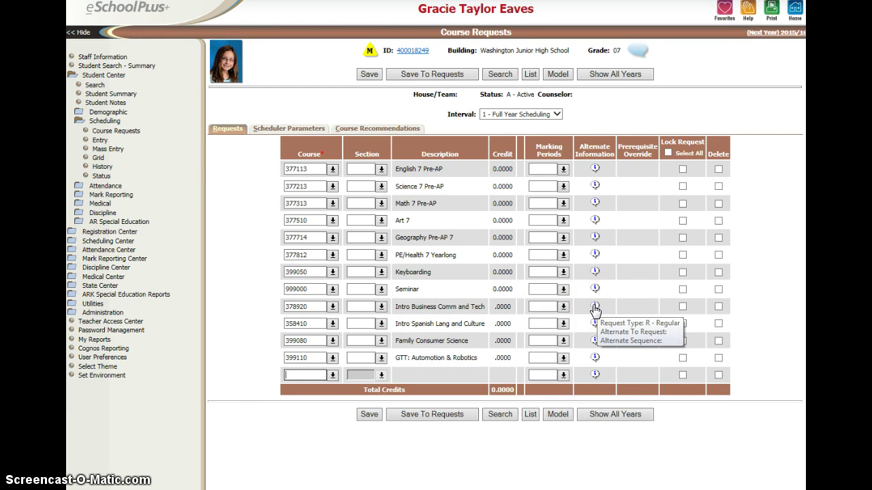
{"action": "left_click", "coordinate": [594, 307]}
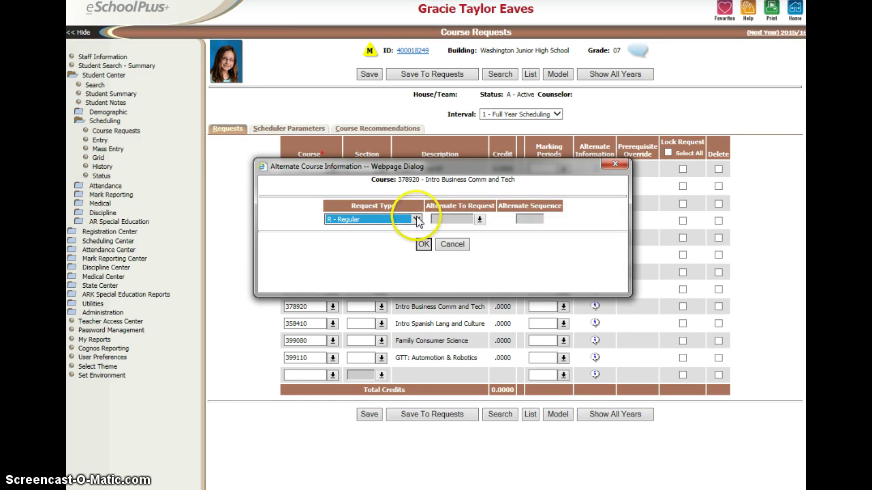
{"action": "left_click", "coordinate": [416, 219]}
{"action": "left_click", "coordinate": [409, 231]}
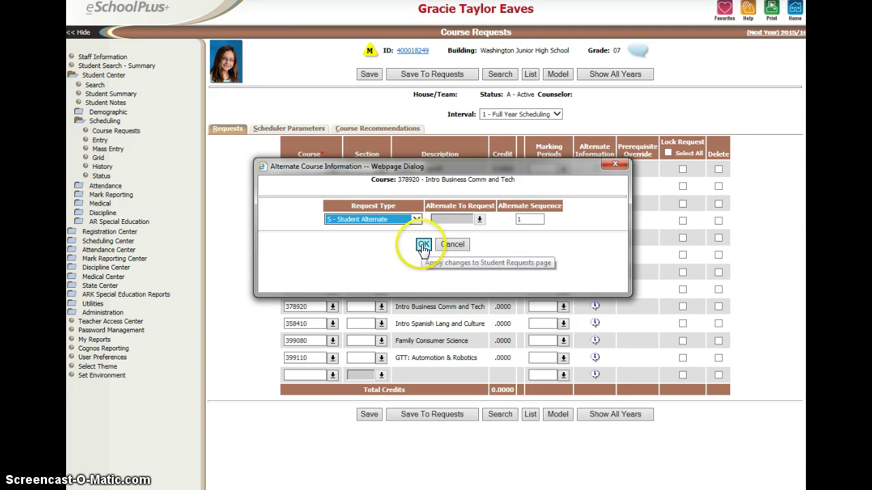
{"action": "left_click", "coordinate": [423, 244]}
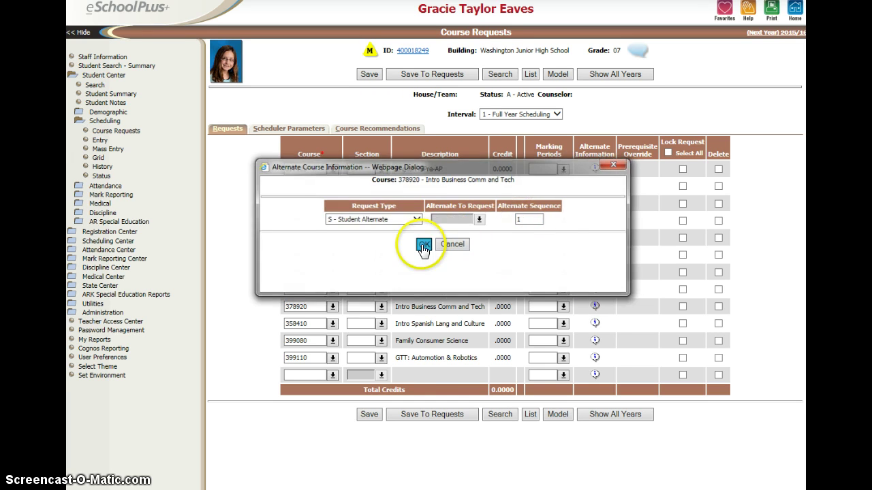
Set the request type of Intro Spanish Lang and Culture (358410) to S - Student Alternate.
{"action": "left_click", "coordinate": [594, 326]}
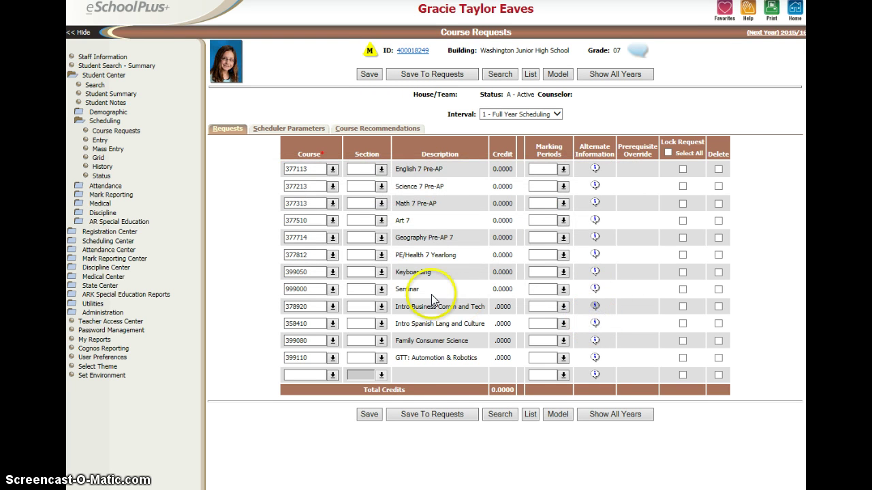
{"action": "left_click", "coordinate": [416, 219]}
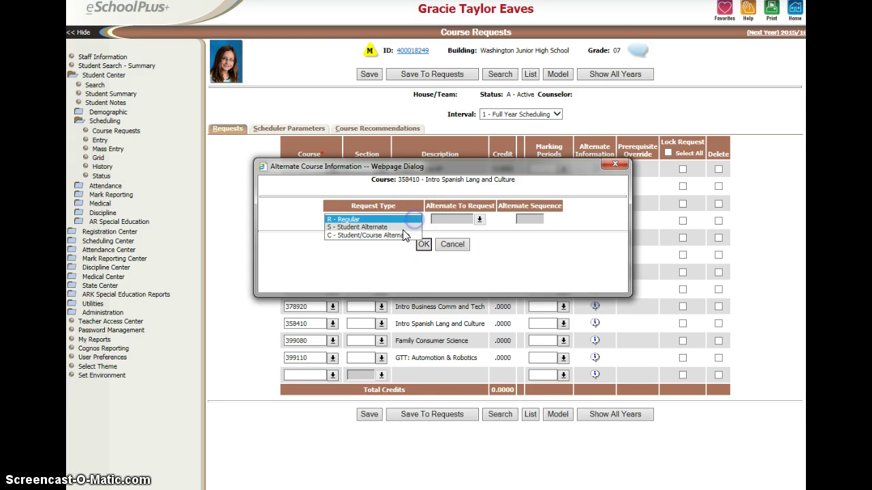
{"action": "left_click", "coordinate": [404, 226]}
{"action": "left_click", "coordinate": [423, 244]}
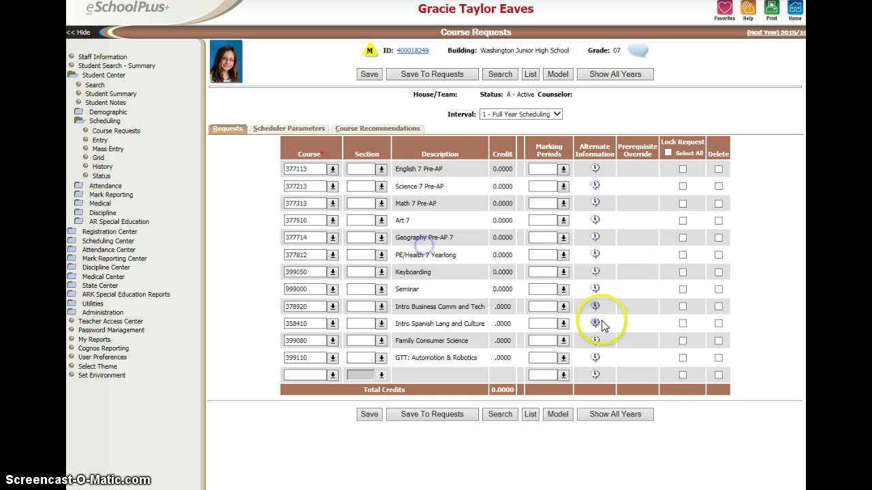
Set the request type of Family Consumer Science (399080) to S - Student Alternate.
{"action": "left_click", "coordinate": [594, 341]}
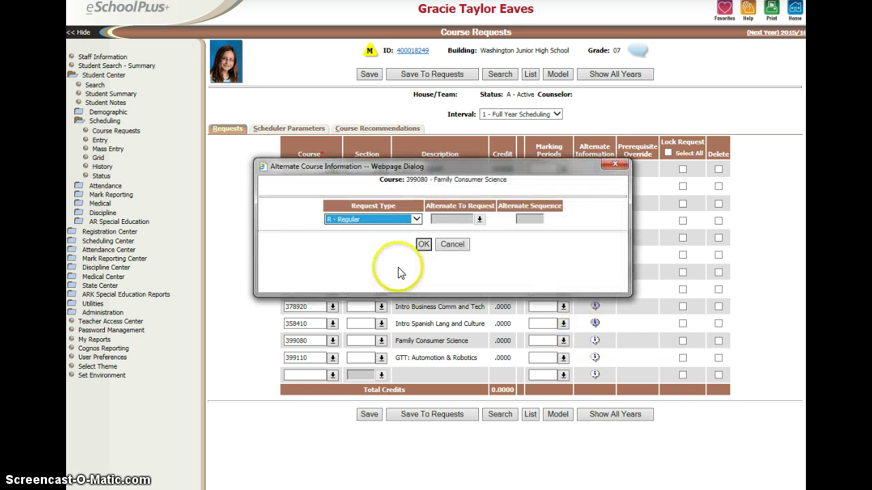
{"action": "left_click", "coordinate": [414, 219]}
{"action": "left_click", "coordinate": [407, 227]}
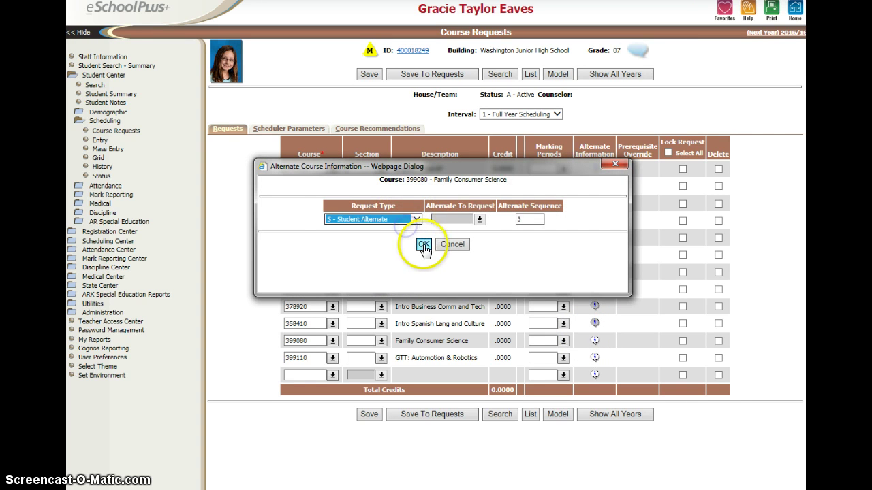
{"action": "left_click", "coordinate": [423, 245]}
Set the request type of GTT: Automotion & Robotics (399110) to S - Student Alternate and save the course requests.
{"action": "left_click", "coordinate": [594, 358]}
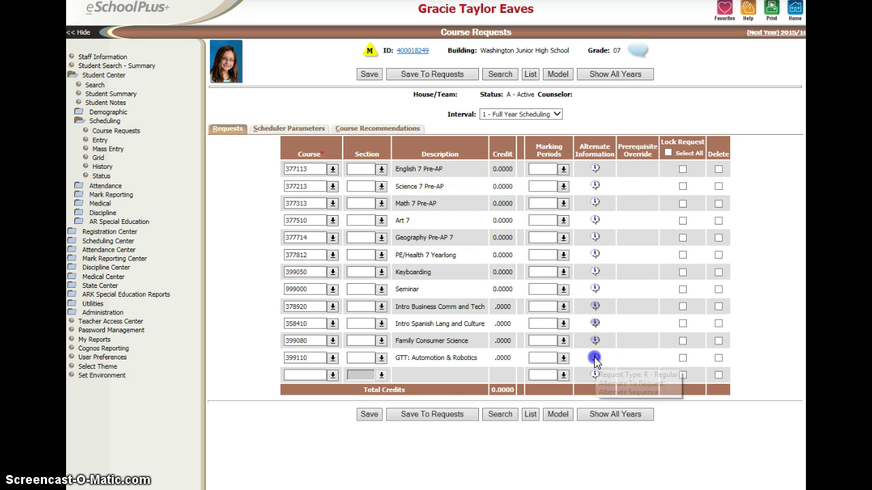
{"action": "left_click", "coordinate": [415, 219]}
{"action": "left_click", "coordinate": [407, 227]}
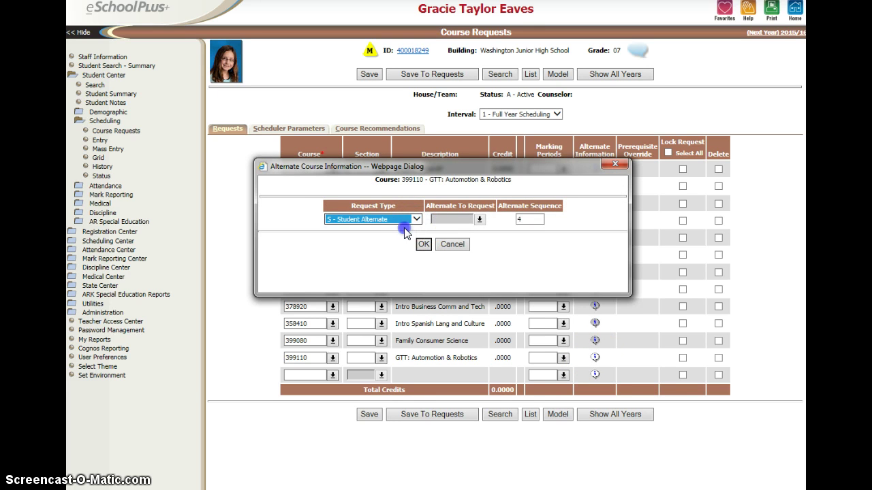
{"action": "left_click", "coordinate": [423, 245]}
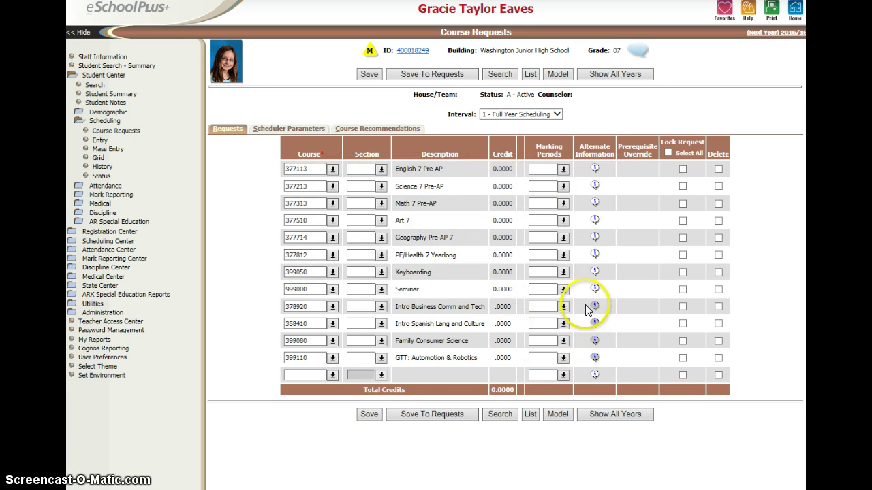
{"action": "mouse_move", "coordinate": [592, 360]}
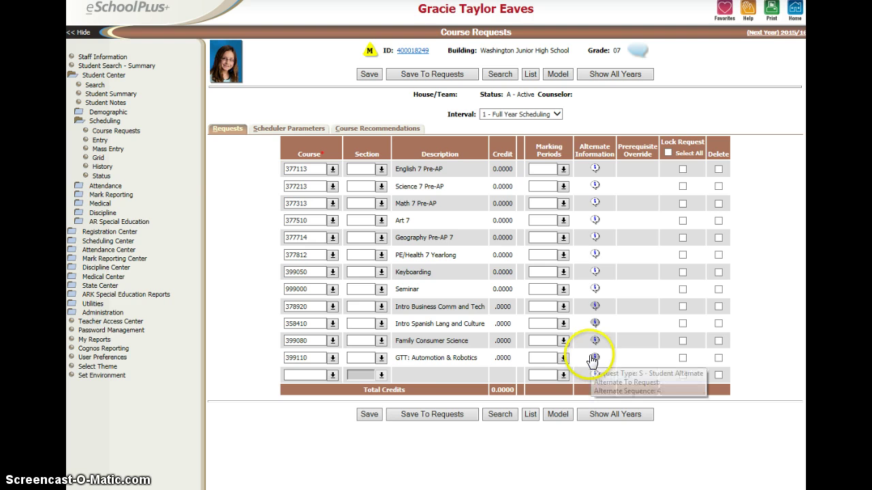
{"action": "left_click", "coordinate": [368, 416]}
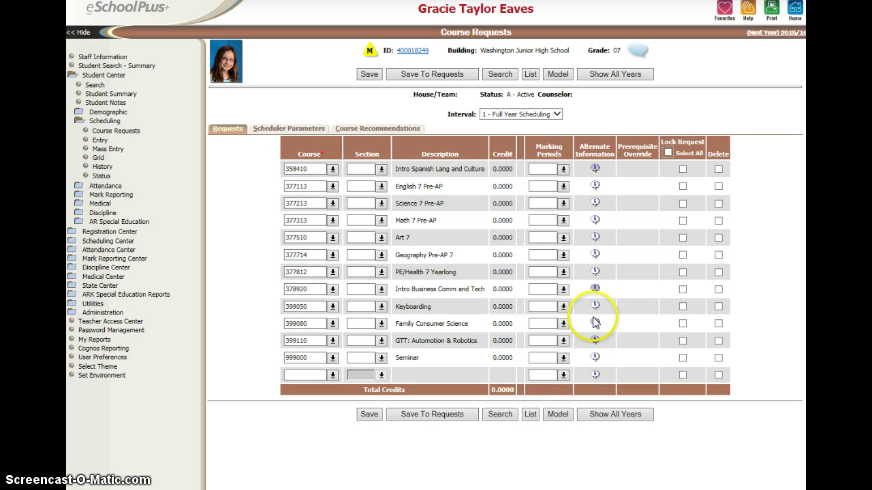
Check the alternate information of the GTT, Family Consumer Science, Intro Business and Keyboarding requests, and save the course requests again.
{"action": "mouse_move", "coordinate": [594, 345]}
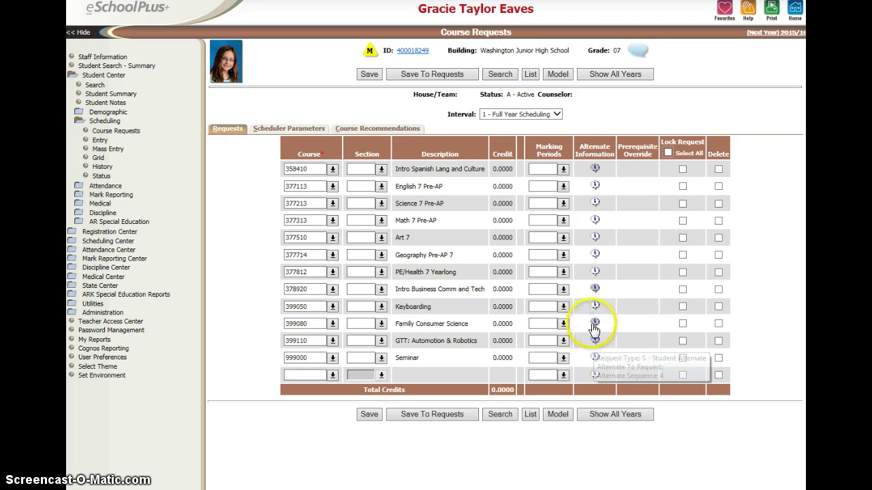
{"action": "mouse_move", "coordinate": [594, 326]}
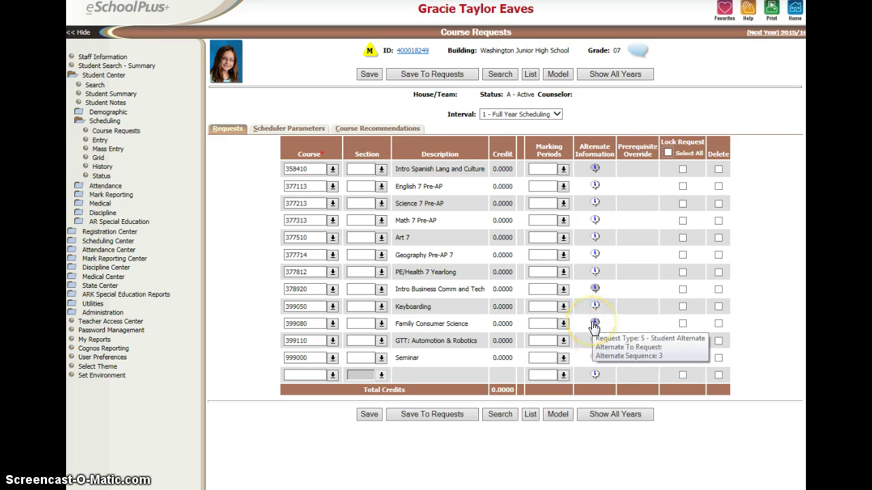
{"action": "mouse_move", "coordinate": [594, 291]}
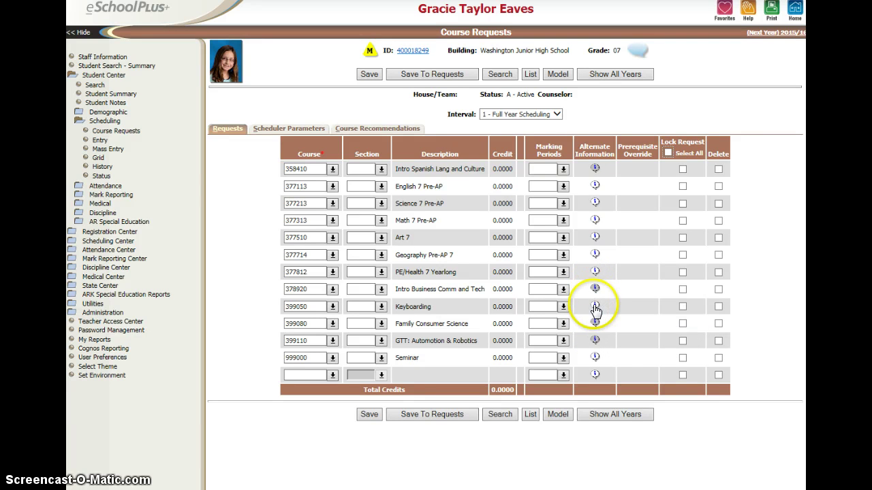
{"action": "mouse_move", "coordinate": [595, 309]}
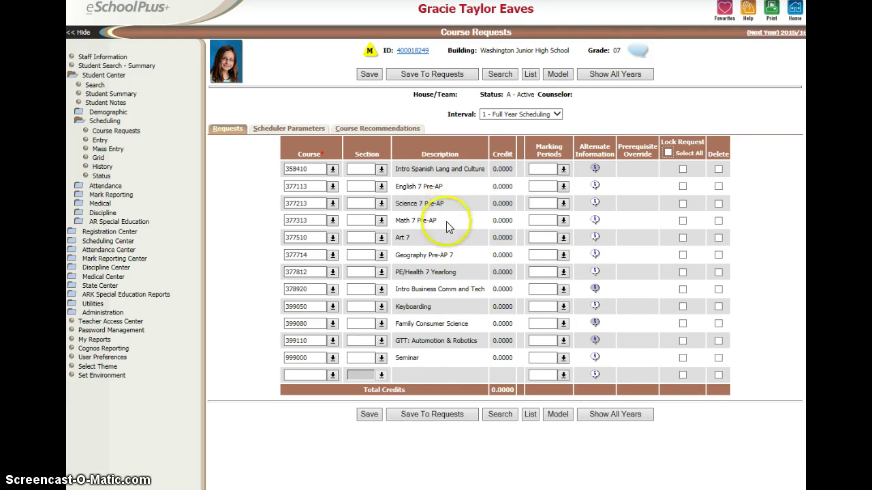
{"action": "left_click", "coordinate": [374, 417]}
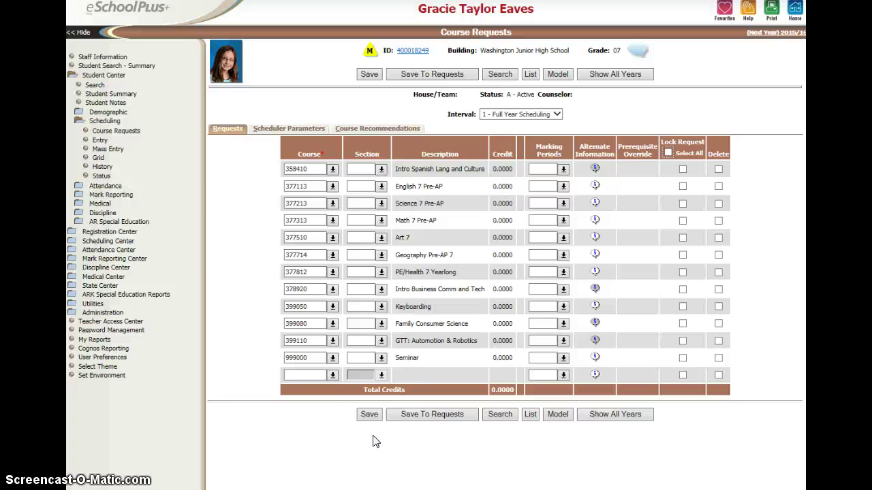
{"action": "left_click", "coordinate": [369, 415]}
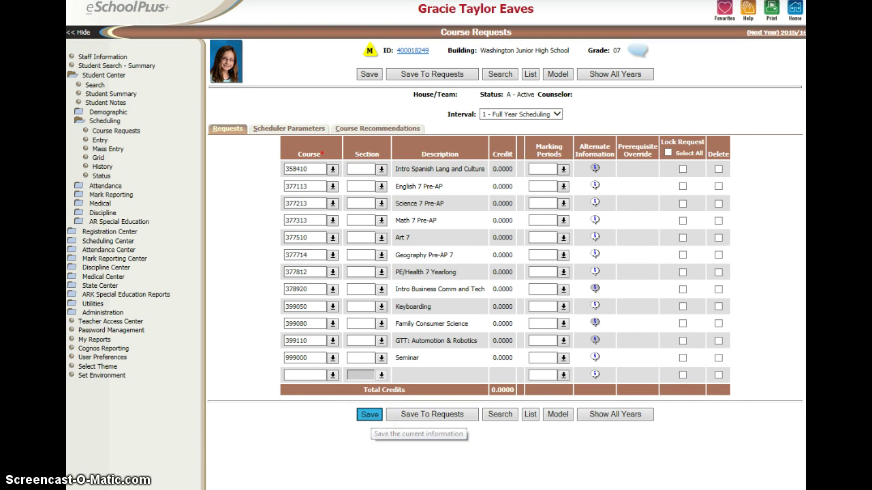